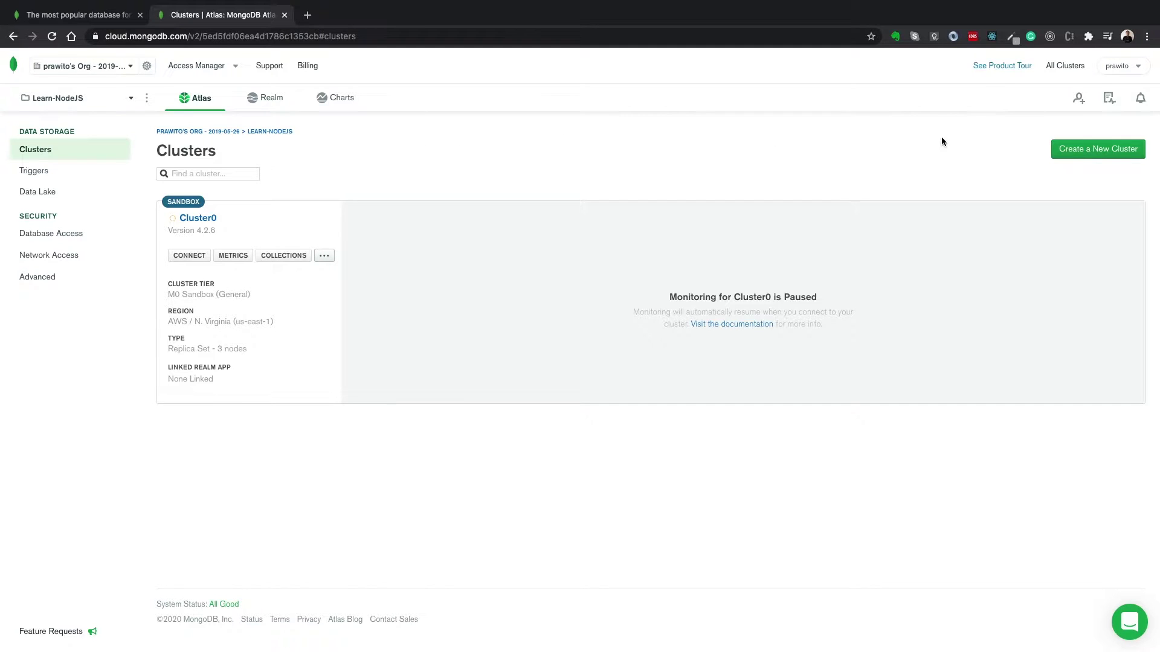
click(1066, 149)
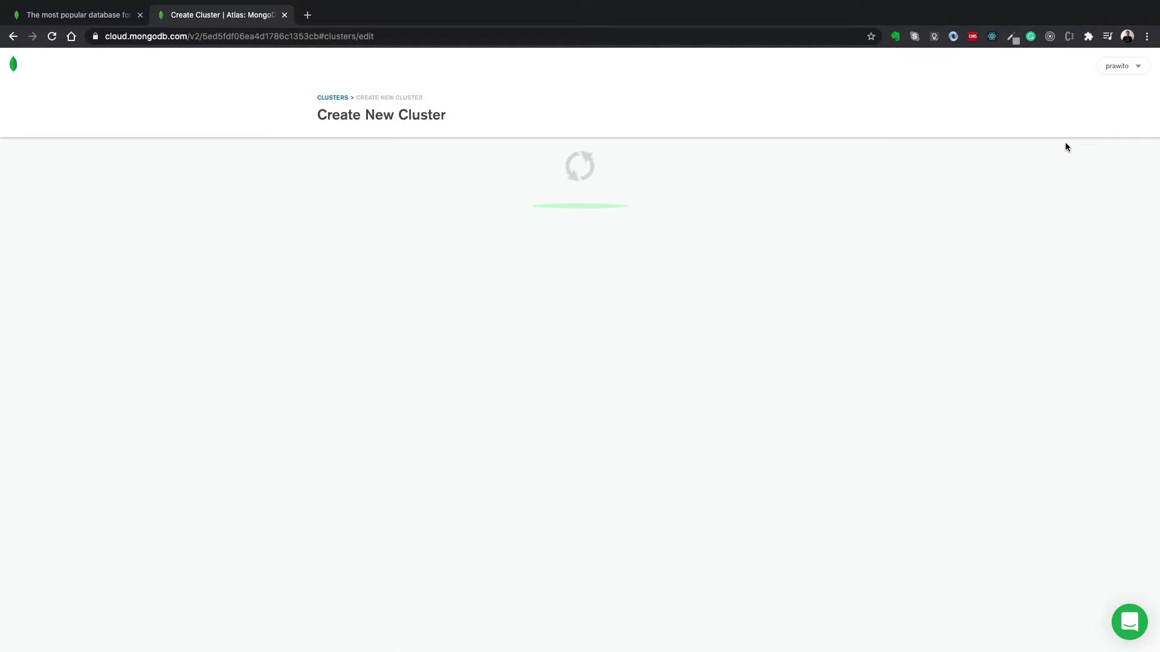
scroll(580, 366, down, 5)
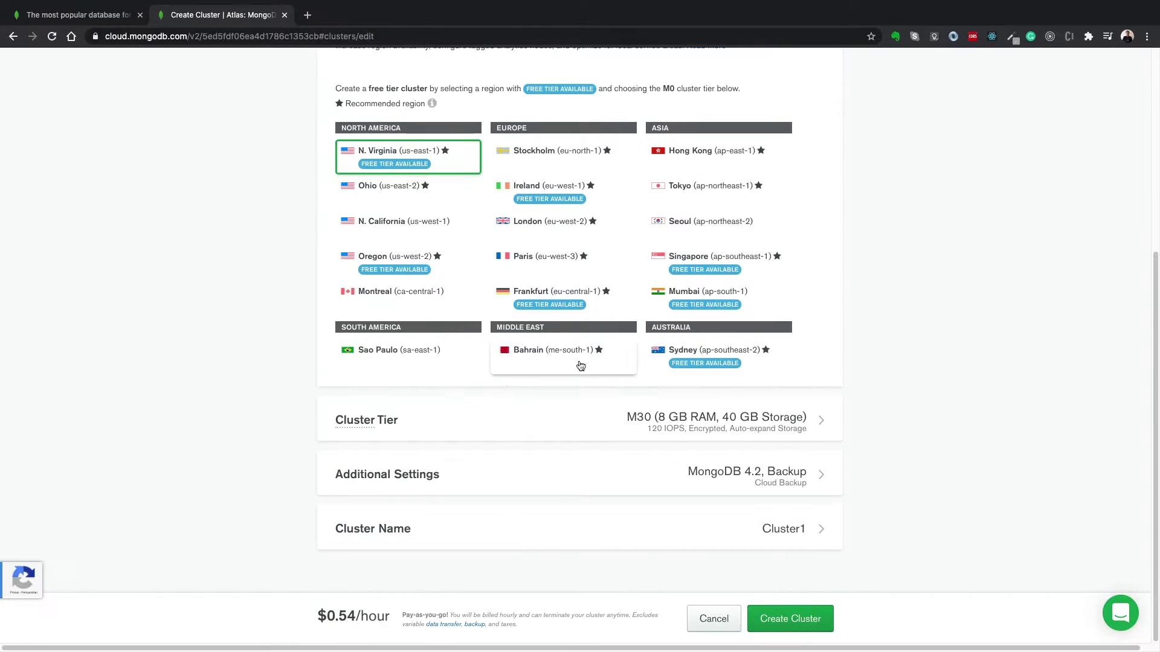
click(459, 427)
scroll(591, 438, down, 2)
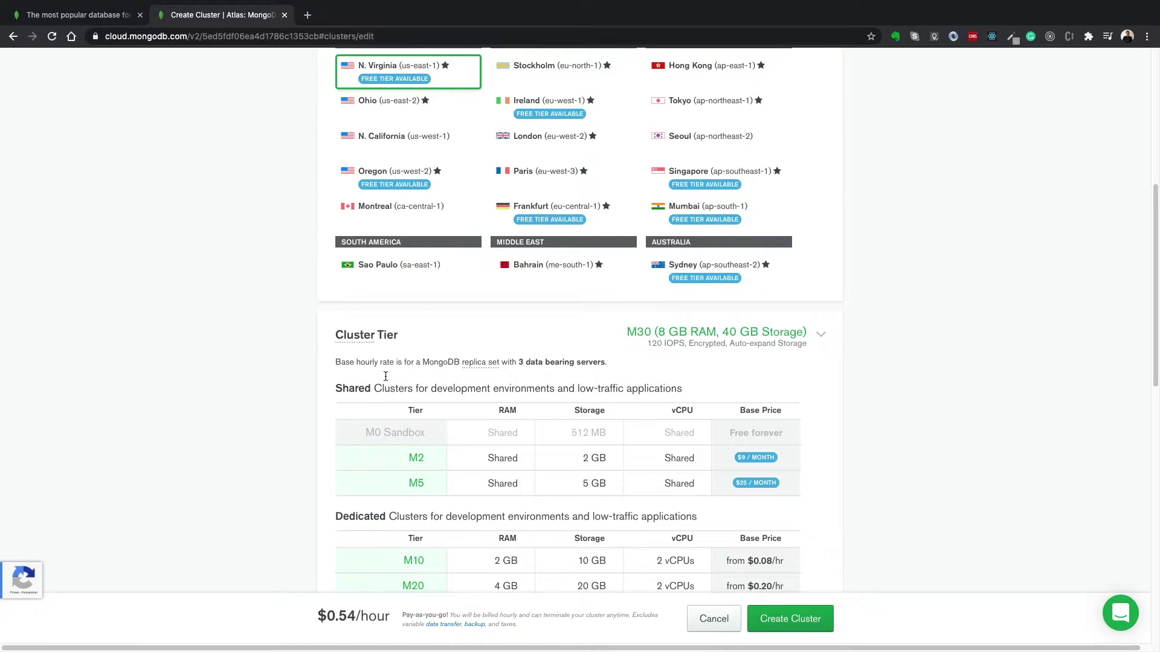
scroll(338, 371, up, 7)
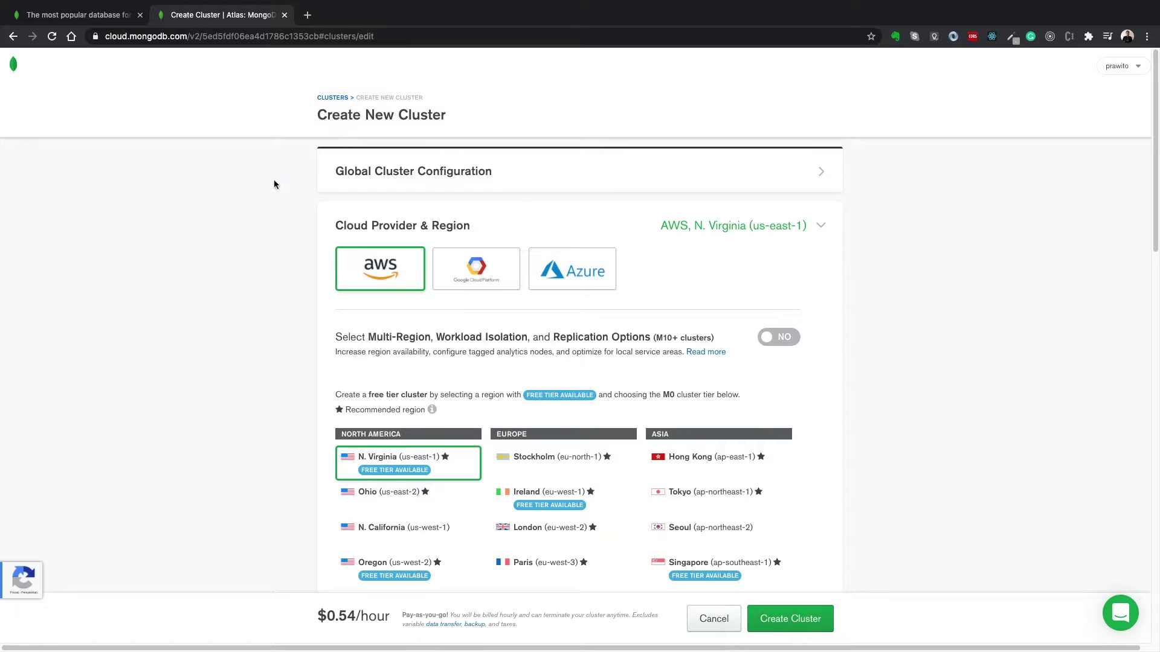
click(724, 626)
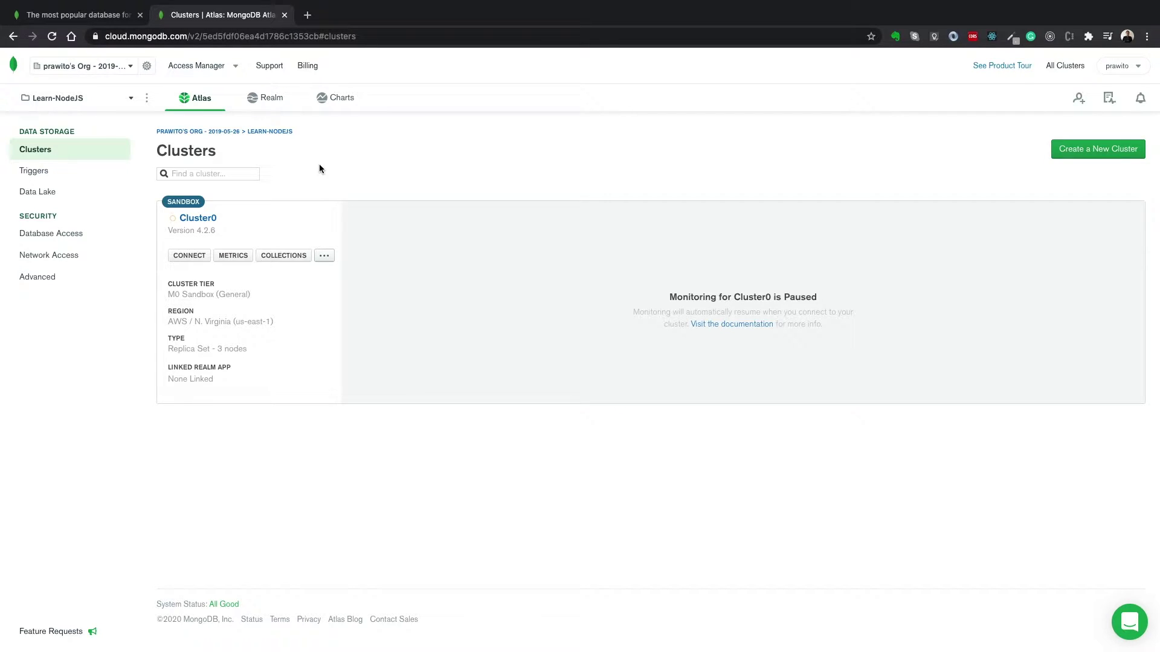
Create a new project named mern-blog in the organization, keeping the default member permissions
click(127, 103)
click(132, 209)
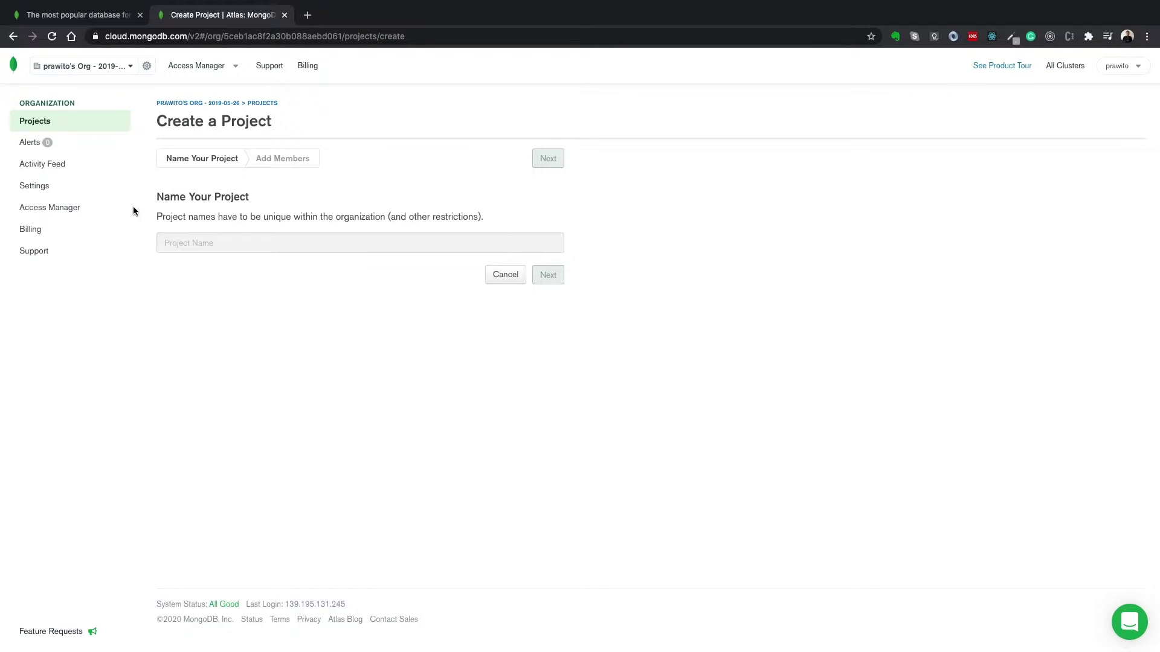
click(191, 240)
text(mern-blog)
click(551, 276)
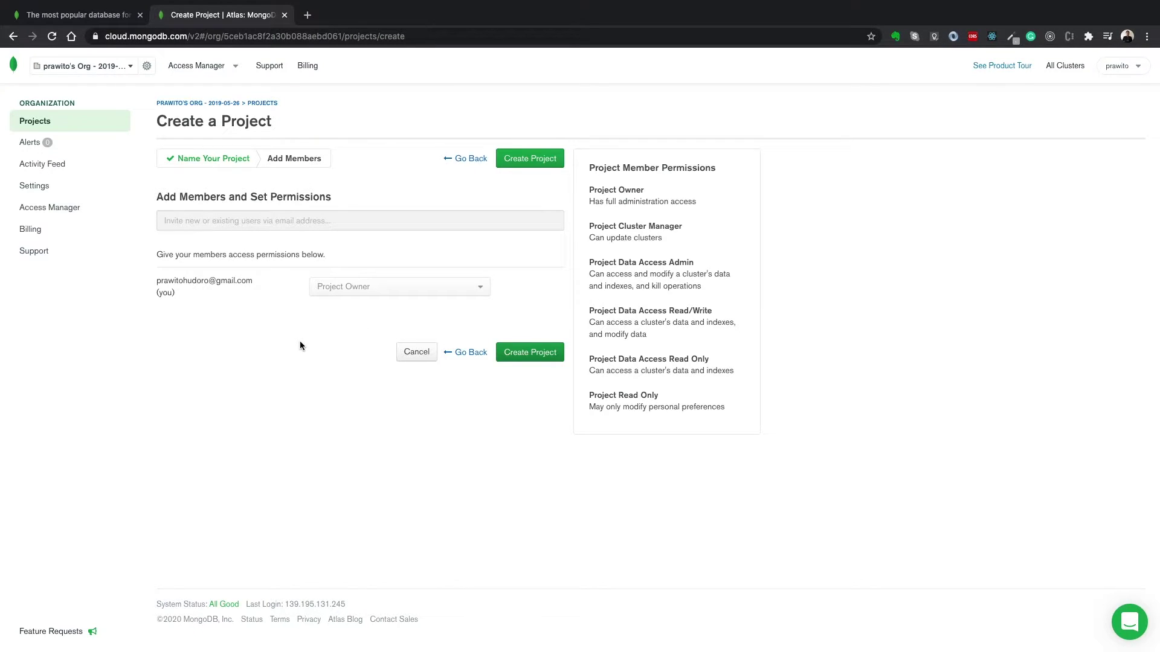
click(530, 353)
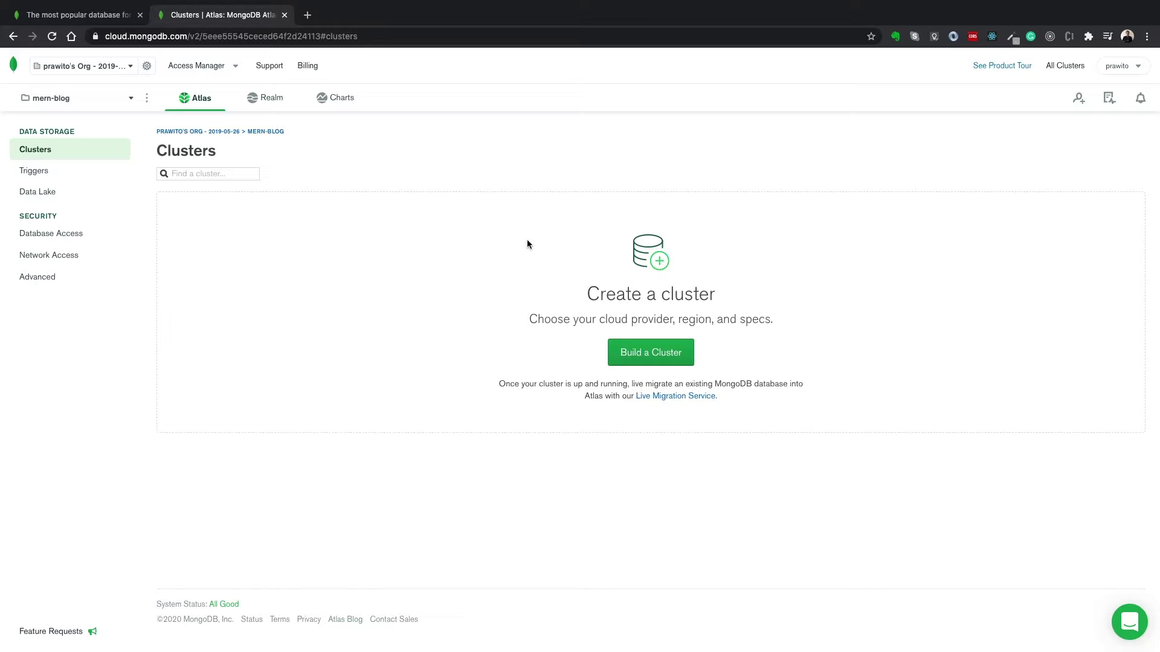
Start a free shared cluster for the project, hosted on AWS in the Singapore (ap-southeast-1) region
click(619, 352)
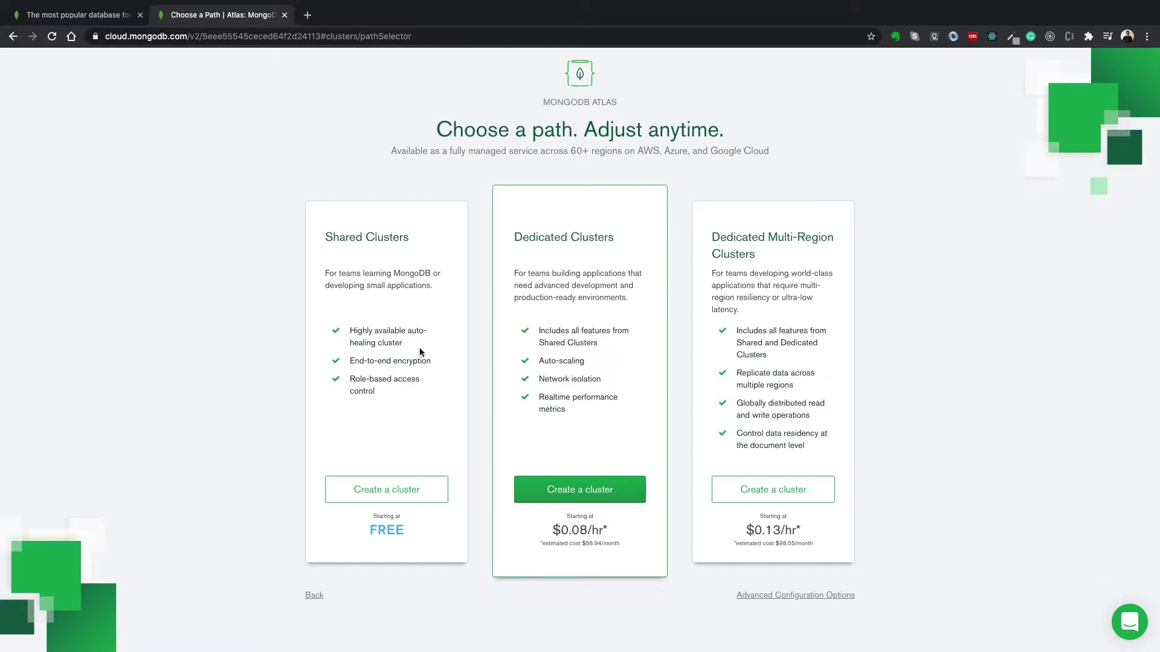
click(385, 494)
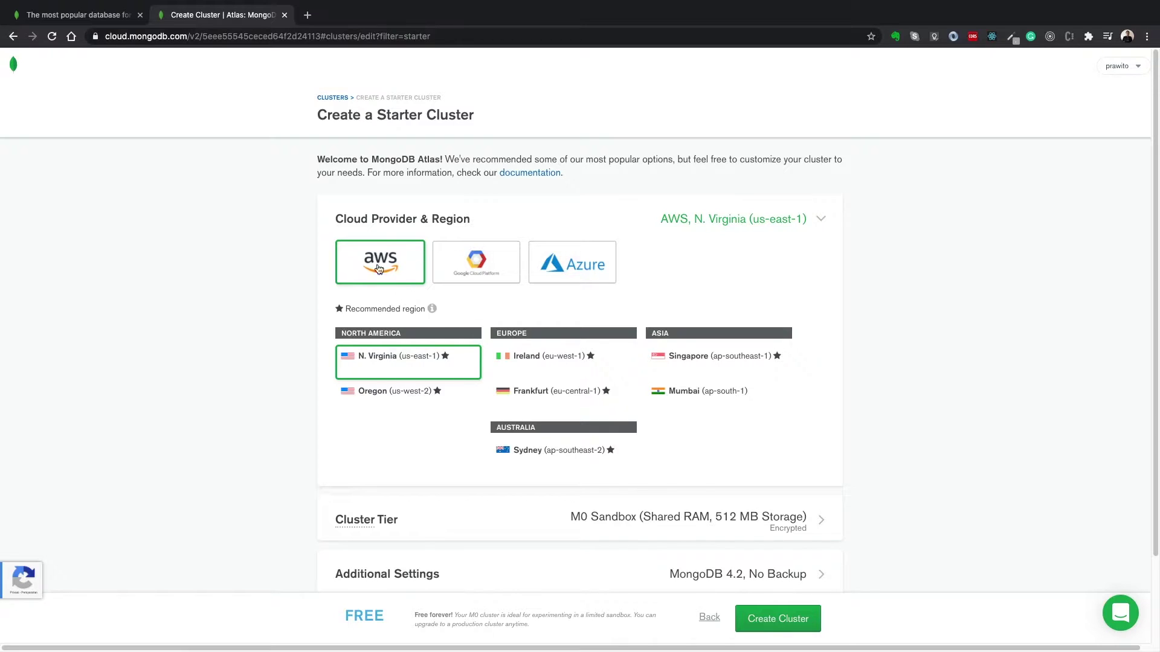
click(681, 361)
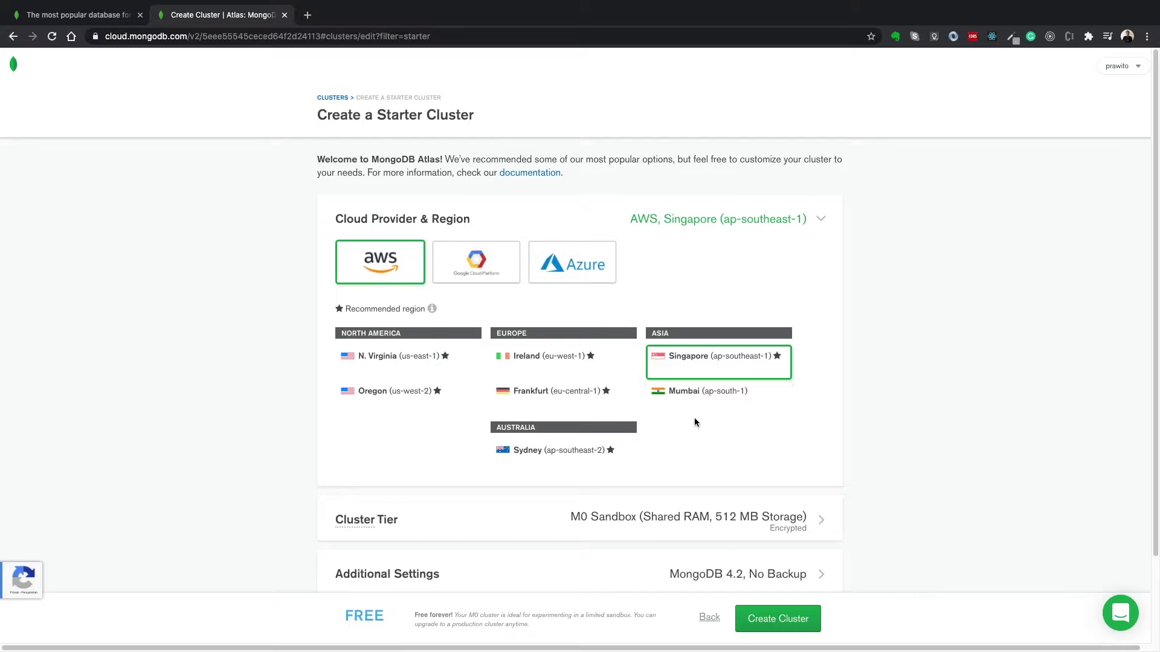
Keep the M0 Sandbox tier, no backup and the name Cluster0, and create the cluster
scroll(697, 429, down, 3)
click(530, 447)
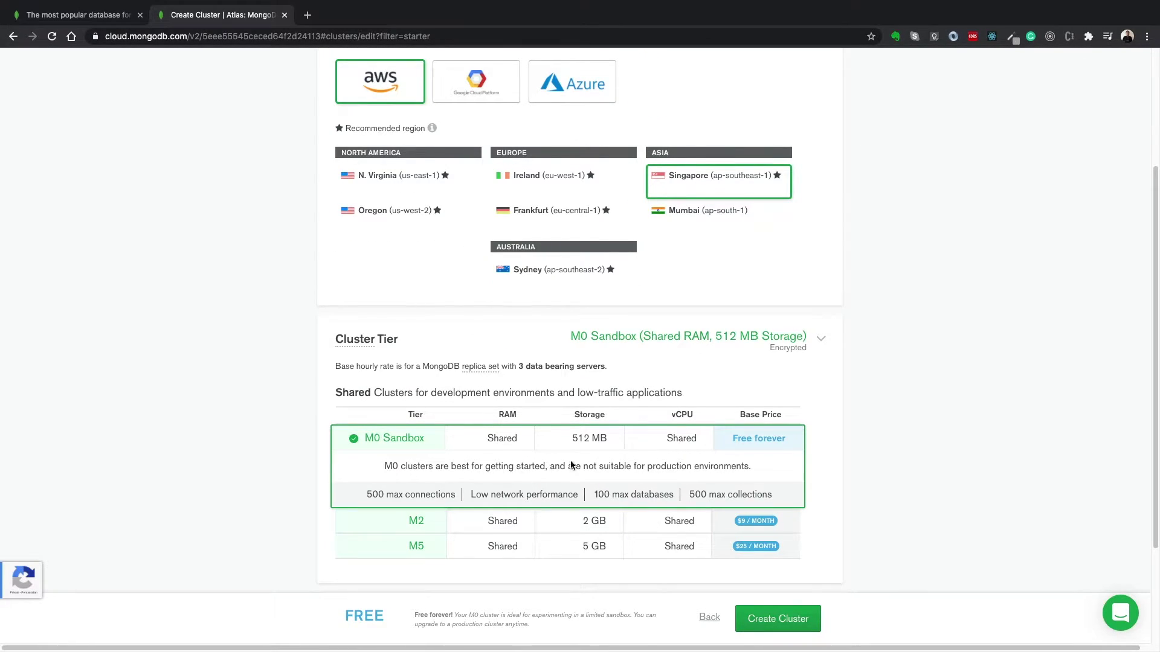
scroll(532, 477, down, 3)
click(530, 487)
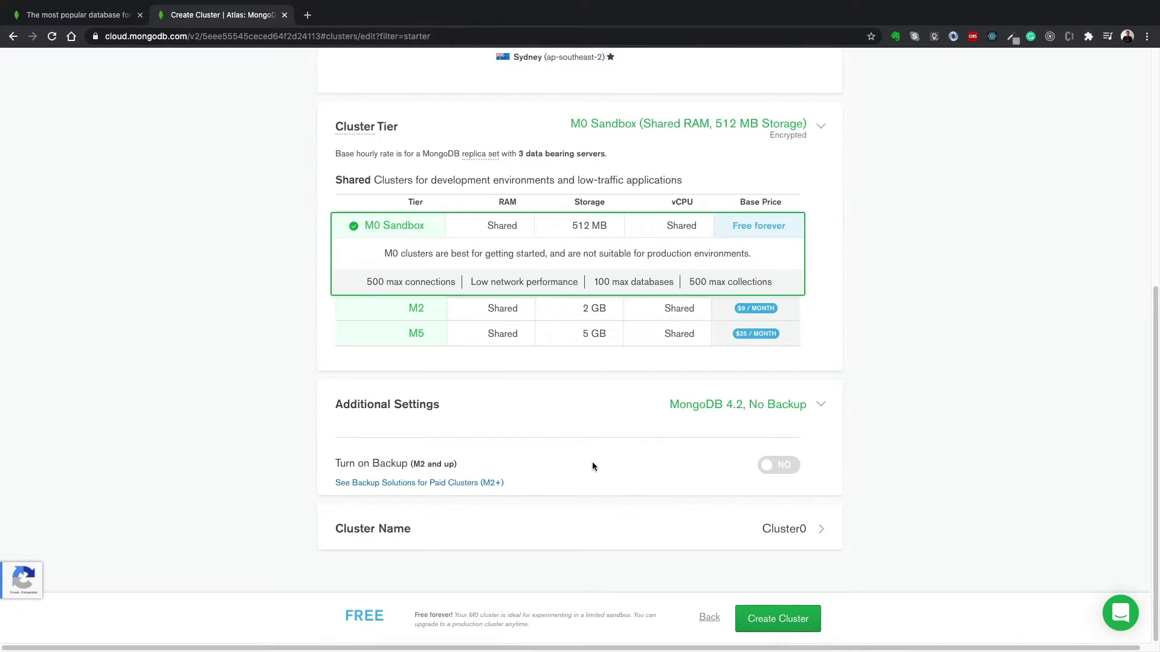
click(645, 518)
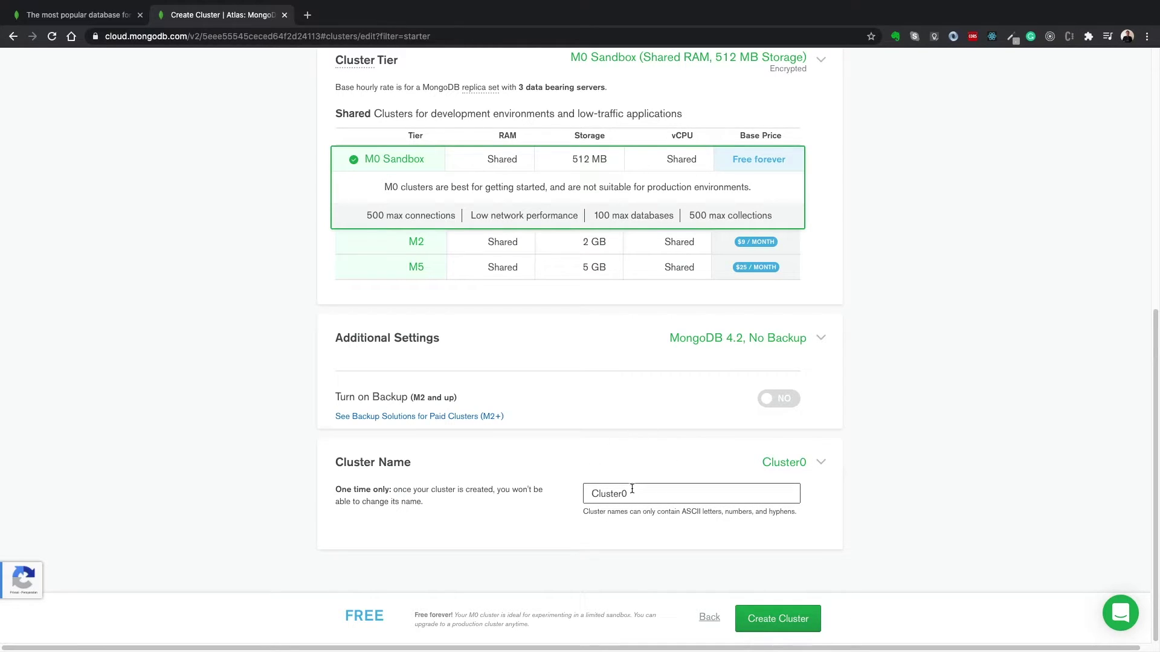
click(789, 621)
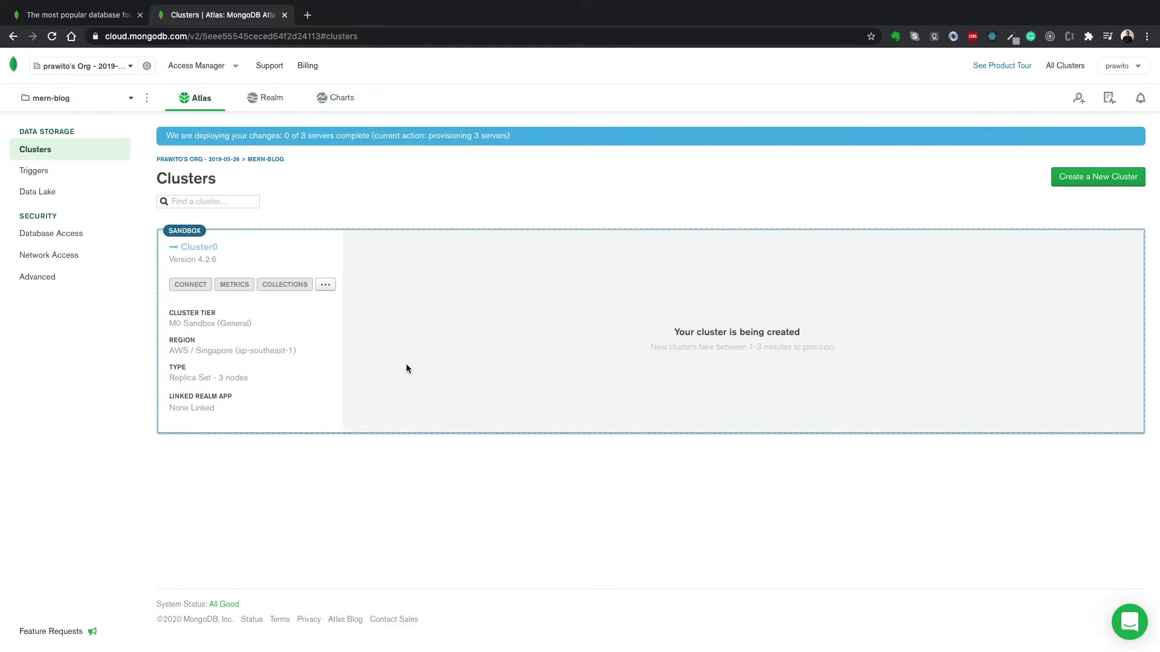
Start a new database user with password authentication, enter the username, autogenerate a secure password, and reveal and select the password
click(37, 236)
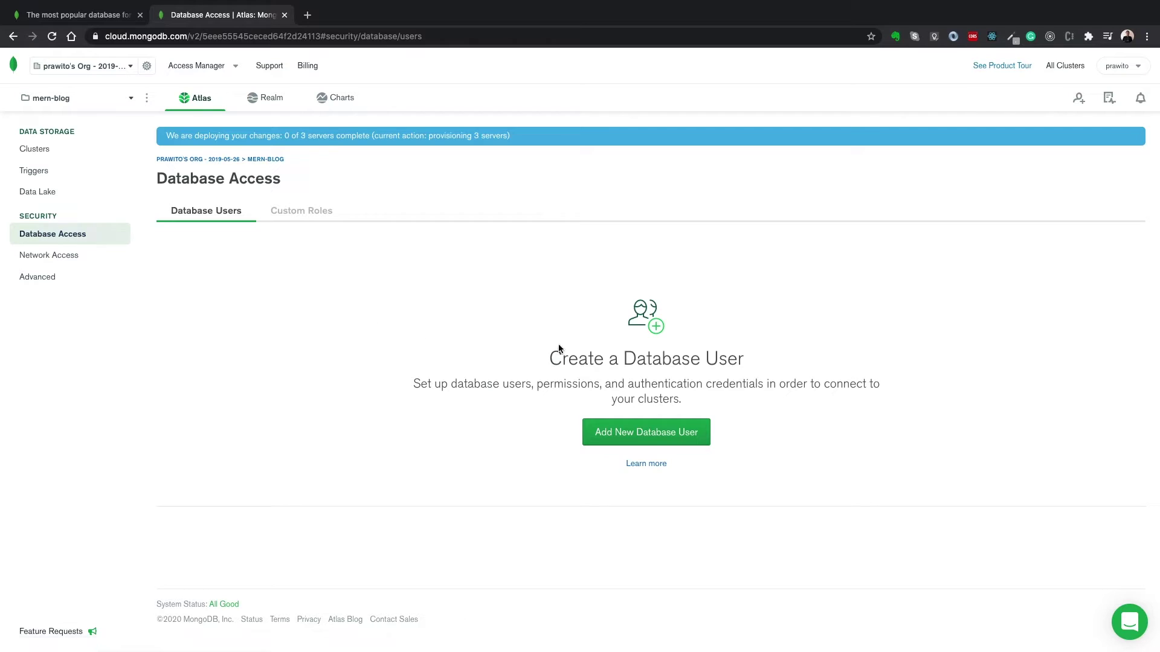
click(621, 443)
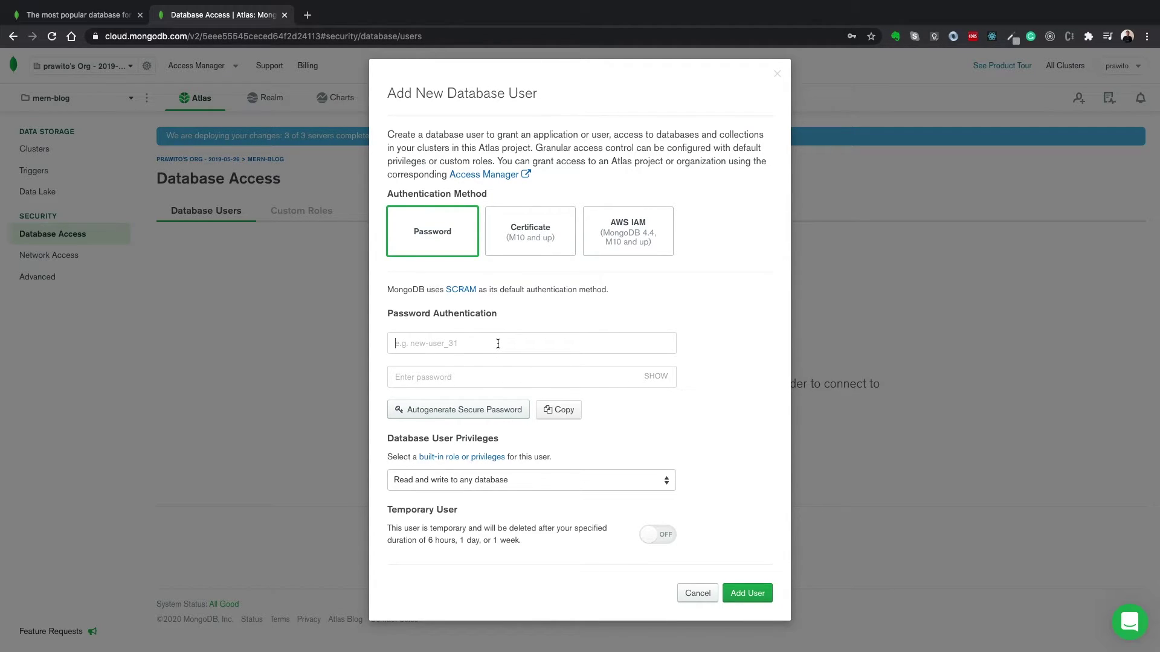
text(prawito)
click(482, 419)
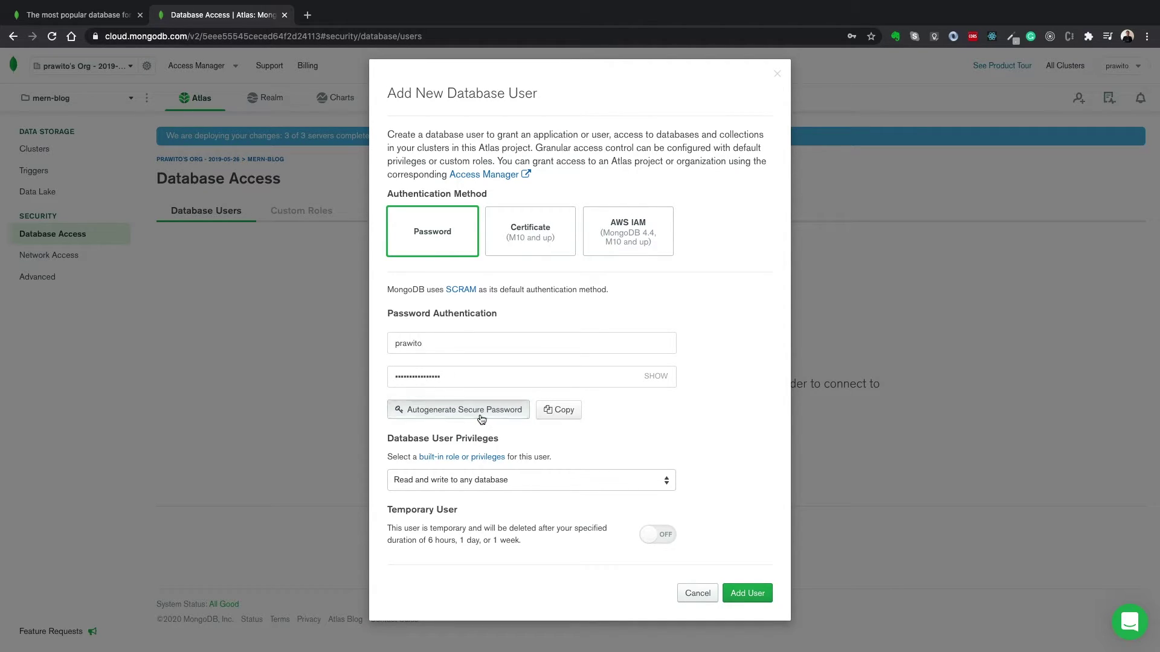
click(658, 378)
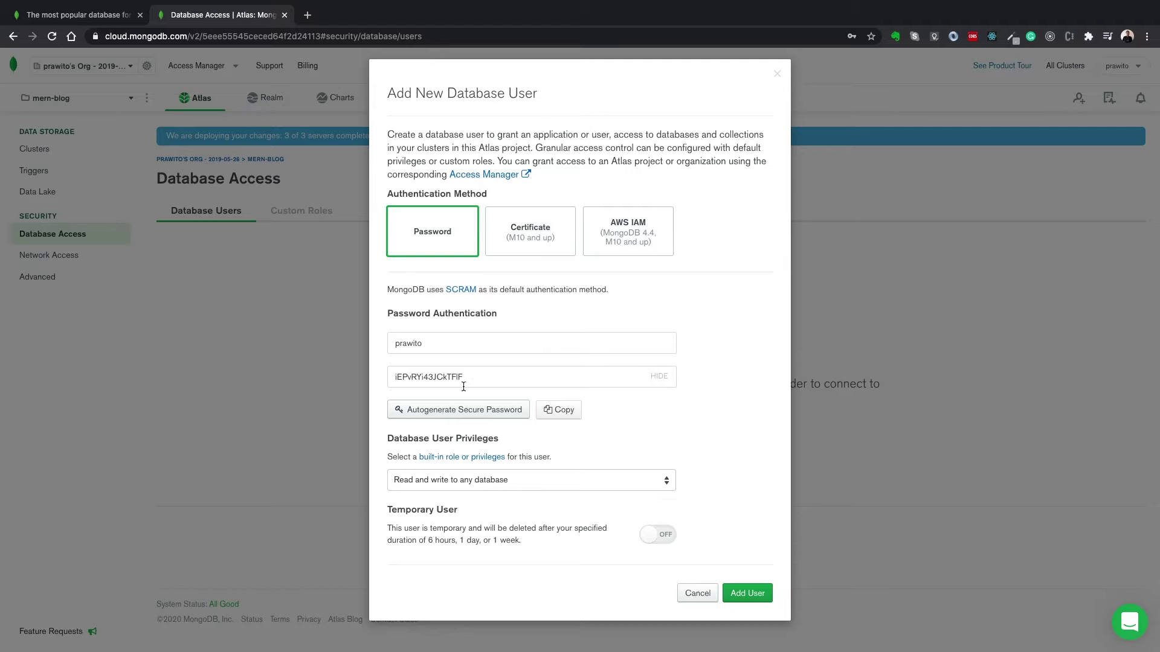
drag(522, 382, 383, 376)
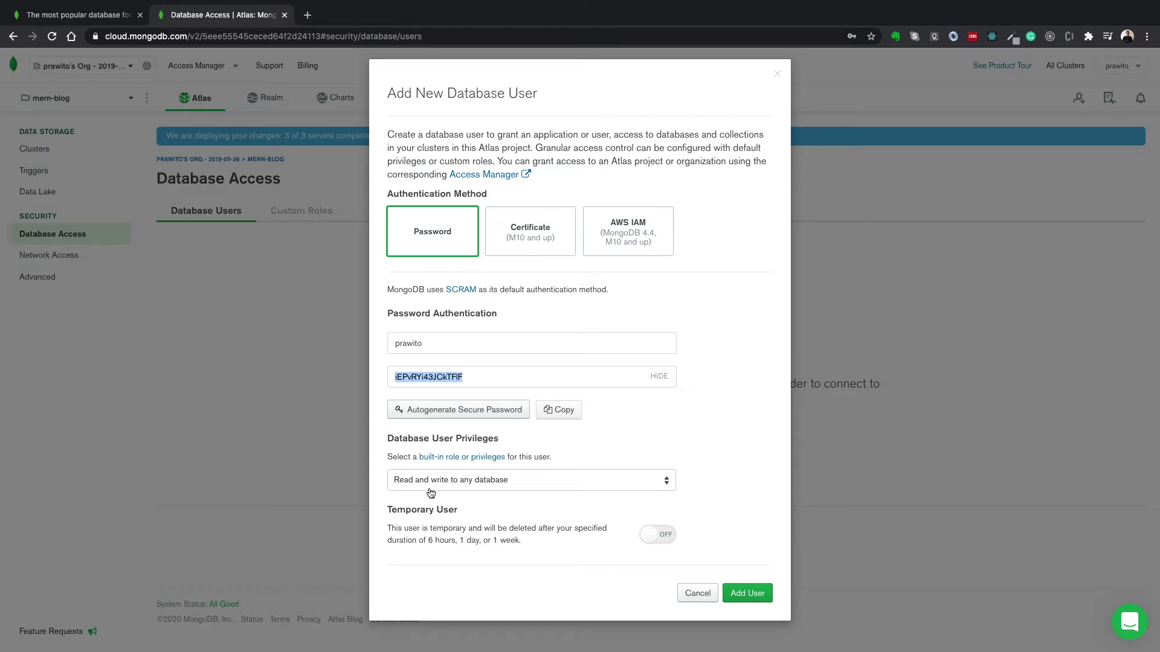
Give the database user the Read and write to any database role and add the user
click(650, 482)
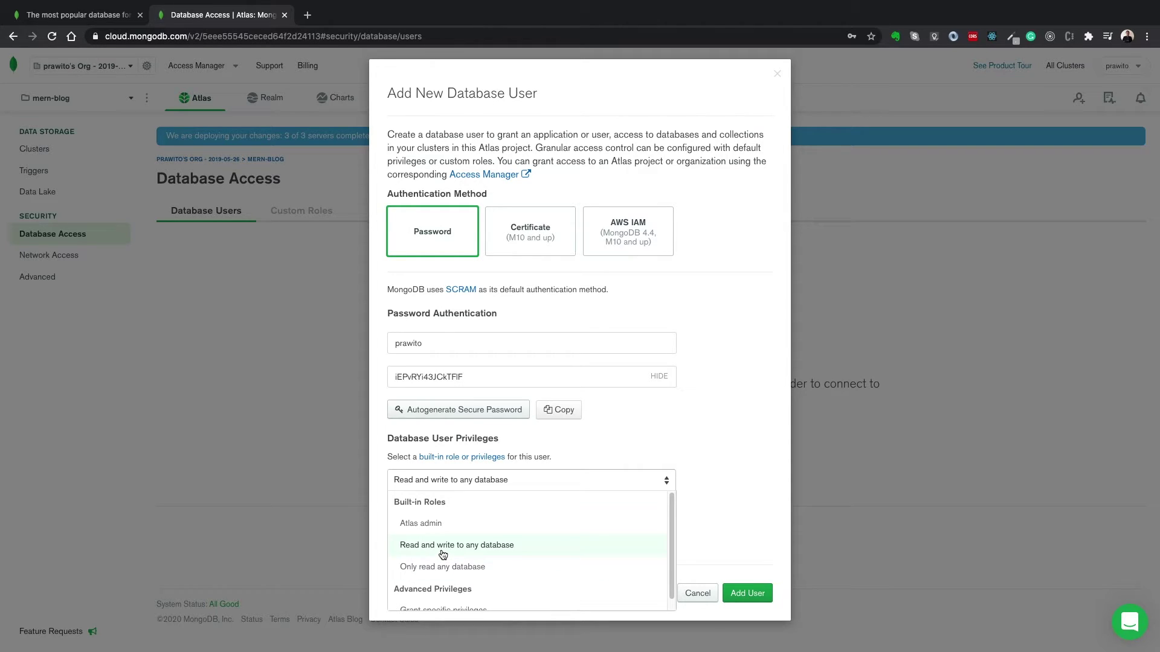
click(476, 547)
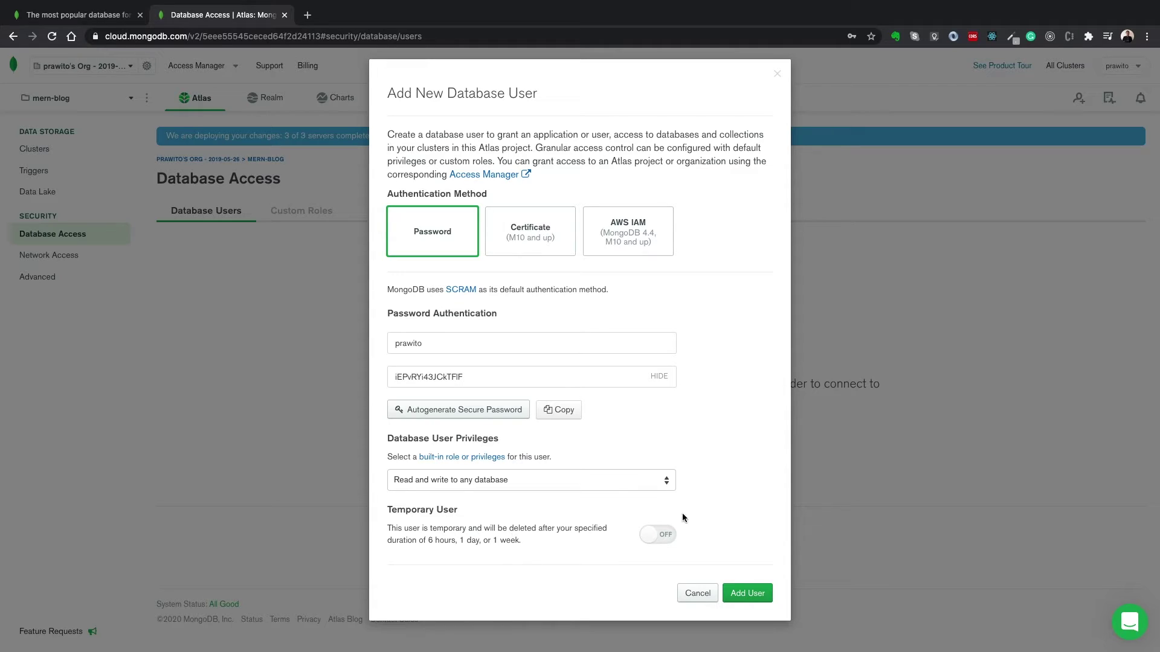
click(754, 593)
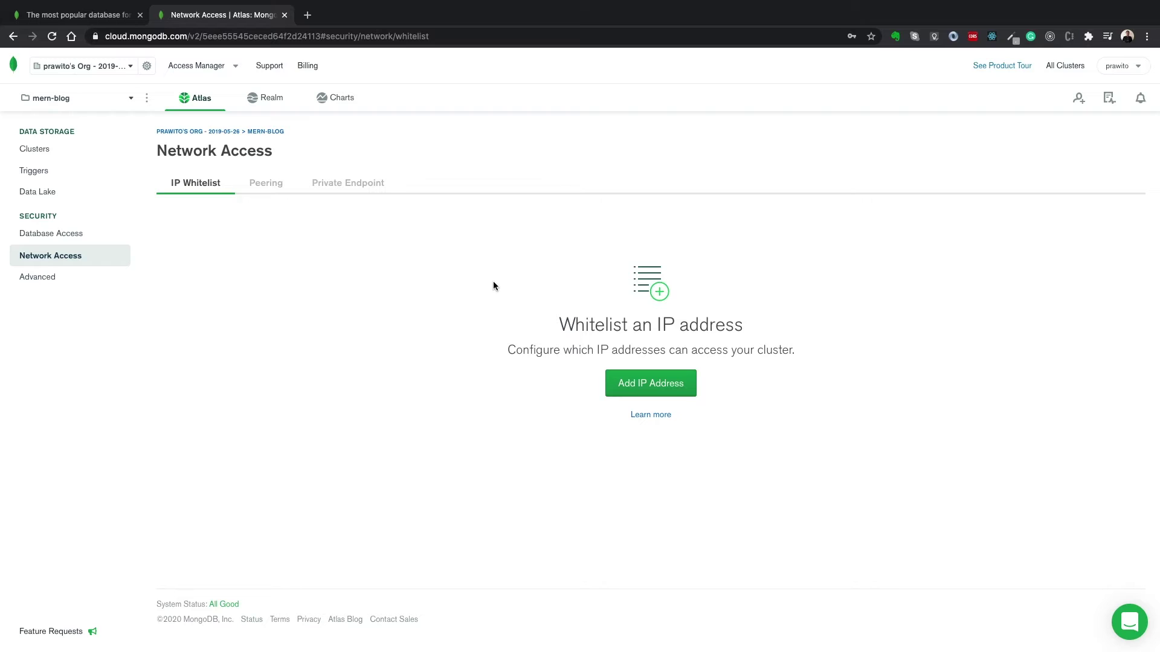
Whitelist the current IP address for network access and return to the clusters overview
click(624, 393)
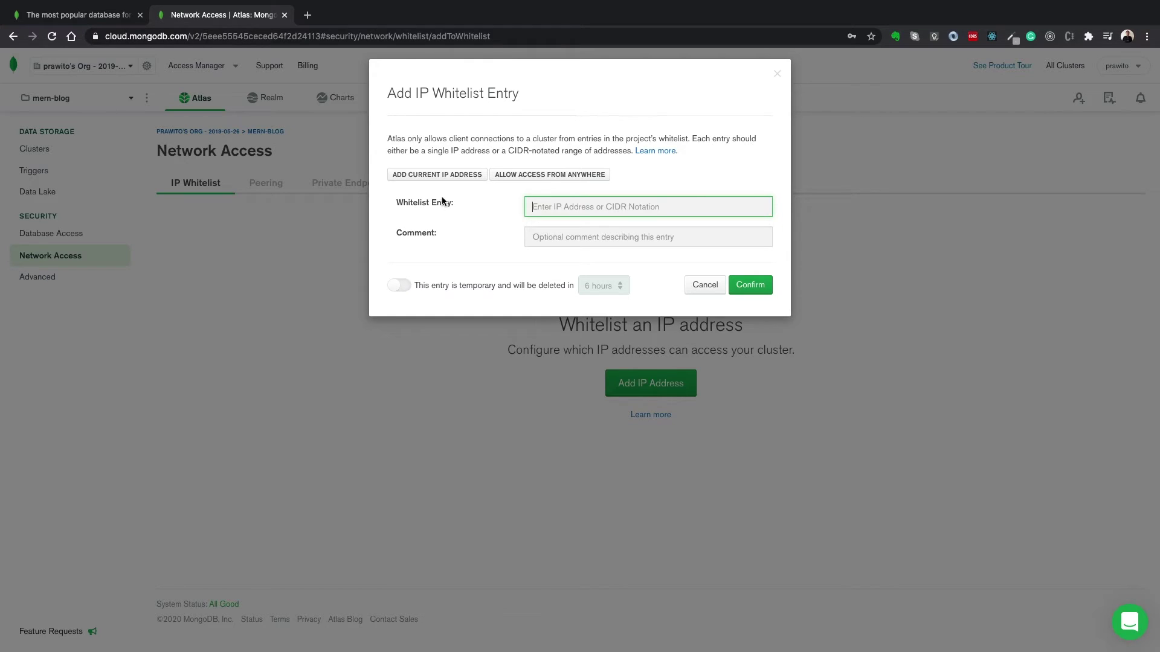
click(440, 178)
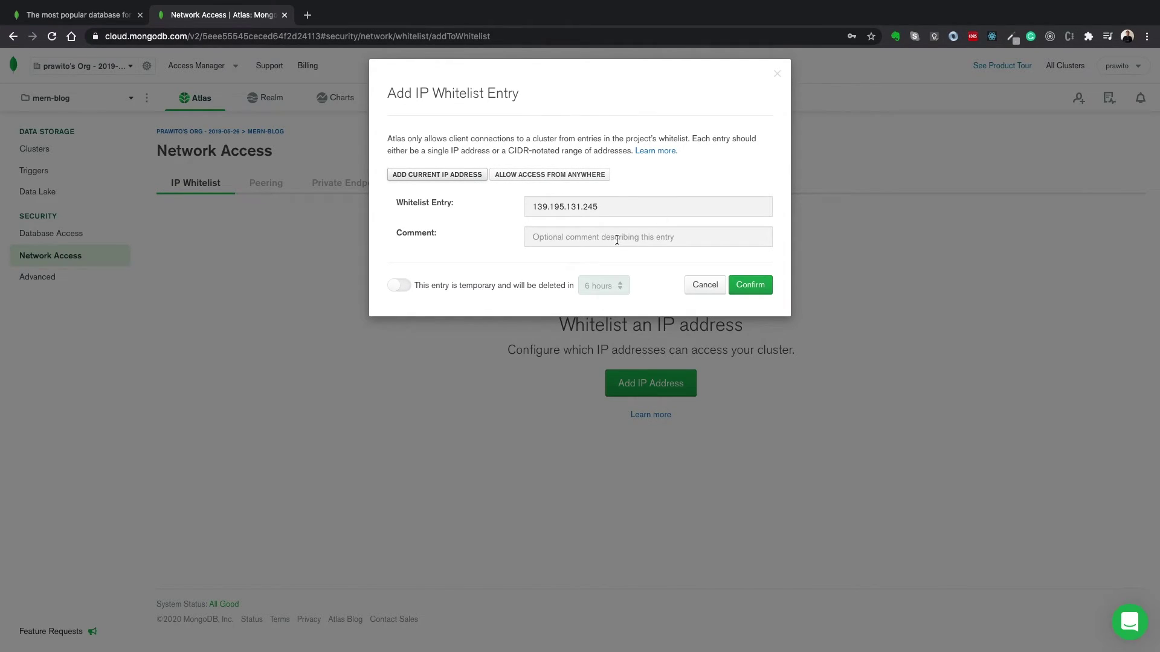
click(748, 289)
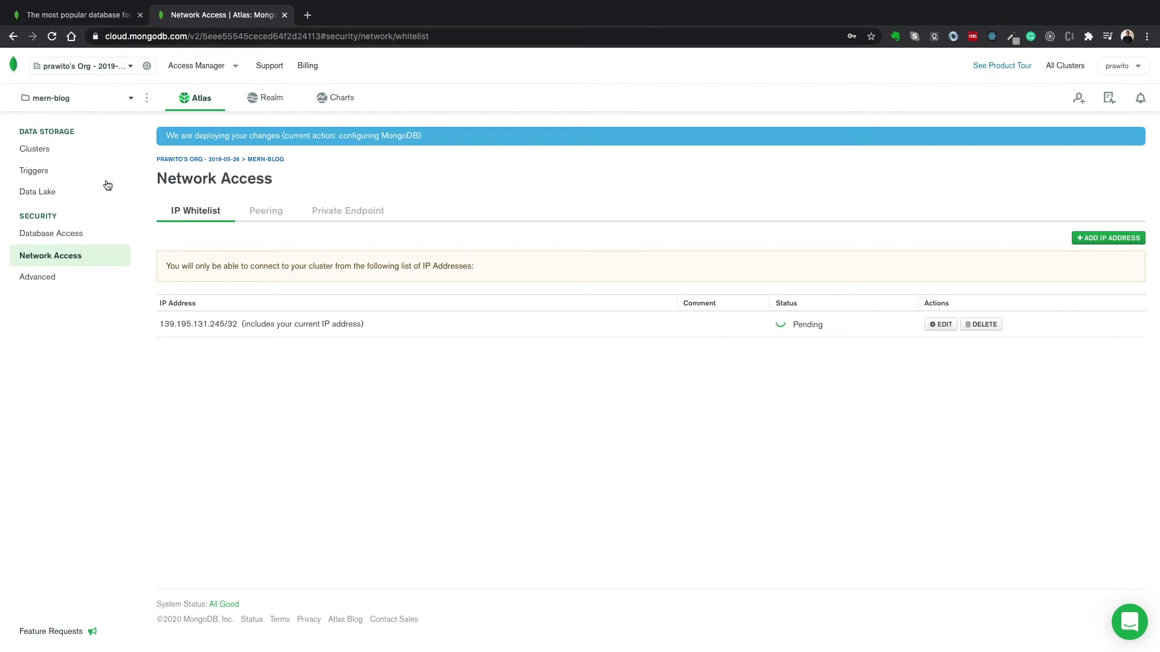
click(62, 156)
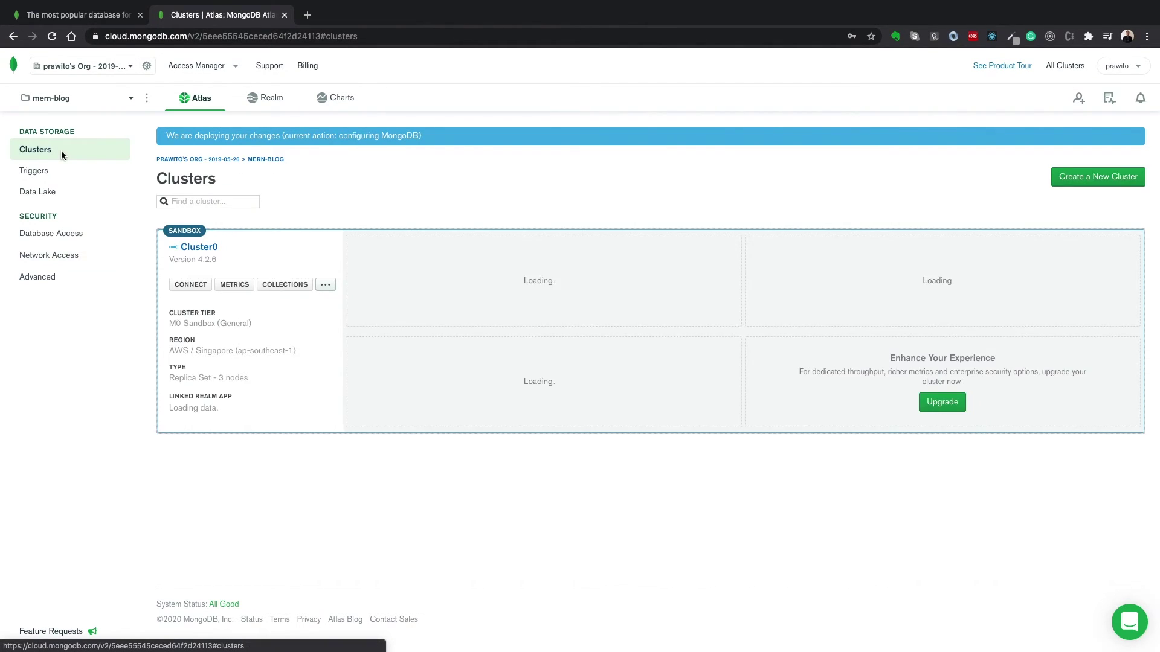